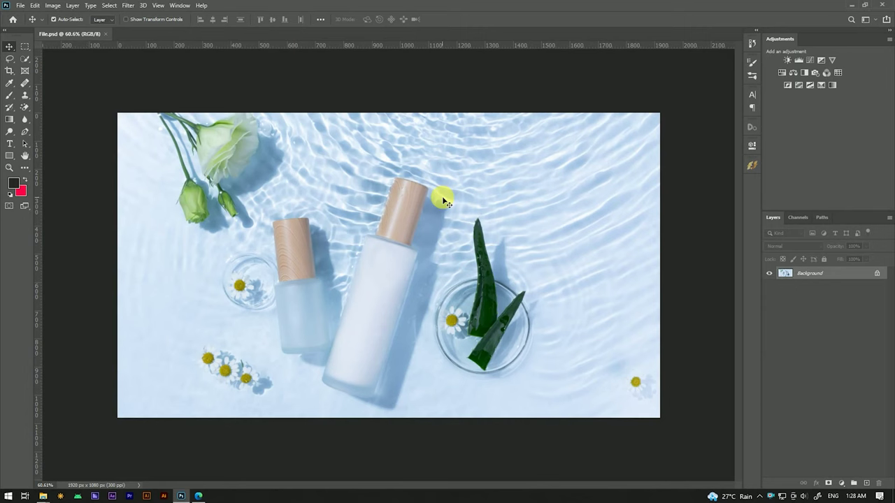
Step: Zoom around the bottle photo, then pick the Rectangle tool in Shape mode
scroll(455, 213, "down", 2)
scroll(454, 213, "up", 3)
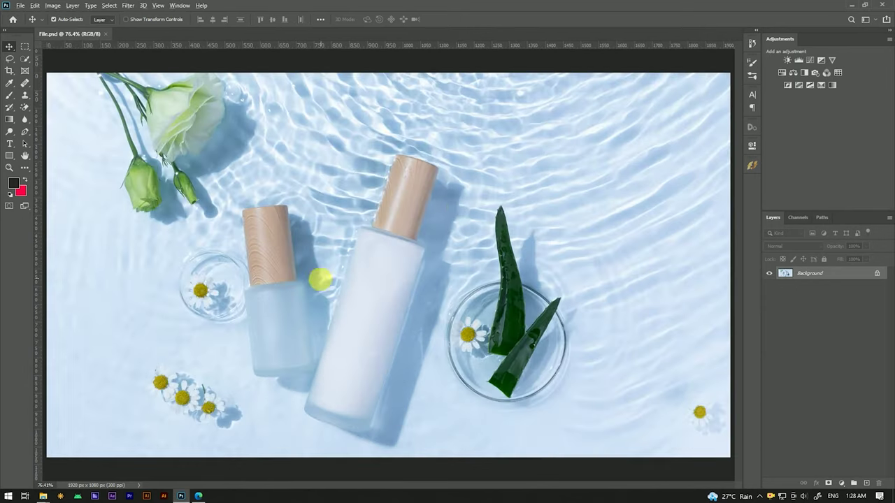
scroll(370, 273, "up", 3)
scroll(371, 189, "down", 2)
scroll(371, 189, "down", 1)
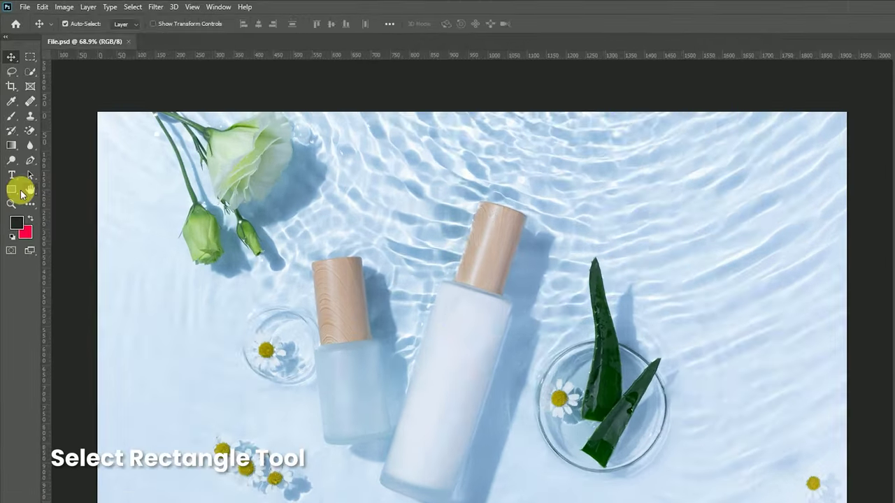
left_click(10, 155)
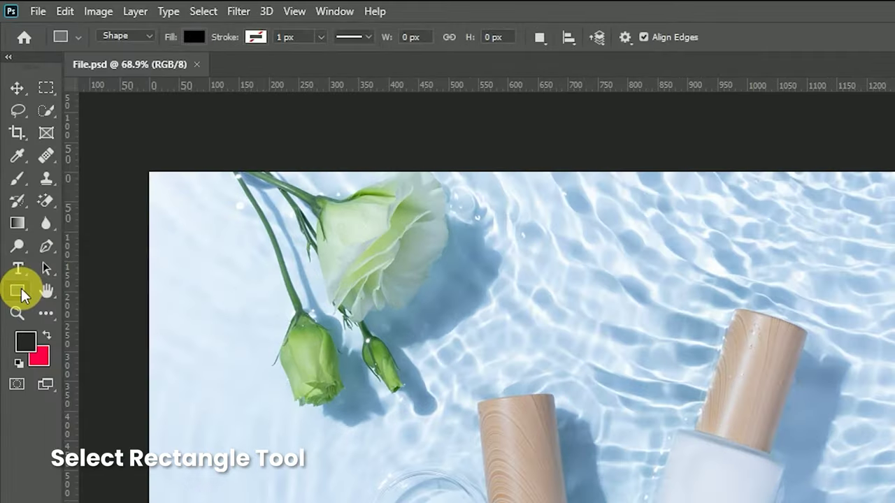
Step: Draw a yellow-green filled rectangle, about 203 × 462 px, over the tall bottle's body
left_click(194, 36)
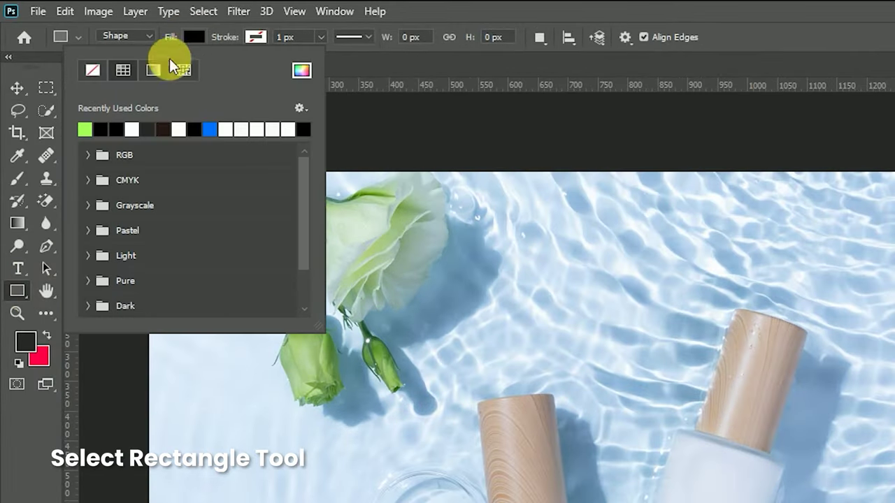
left_click(85, 130)
left_click(17, 88)
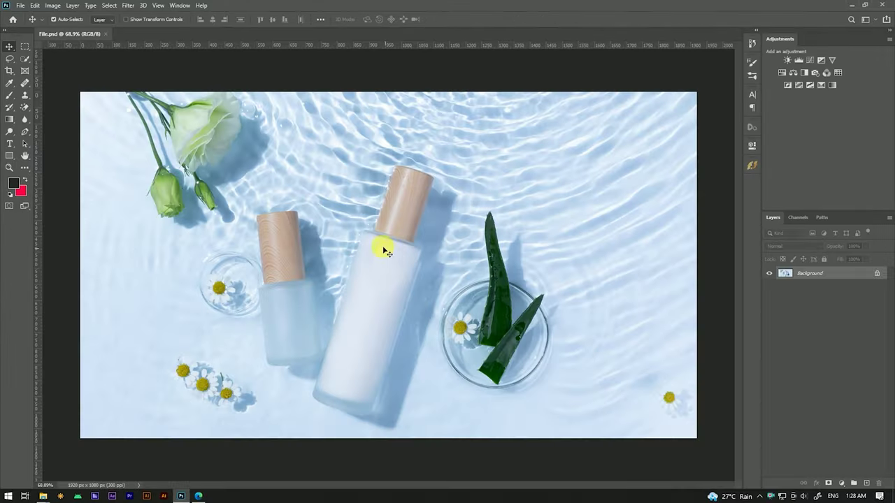
left_click(10, 156)
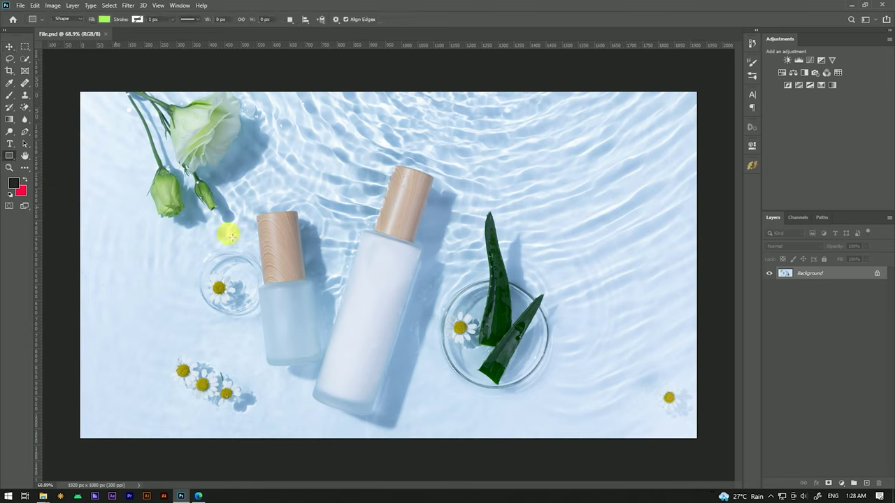
left_click_drag(337, 233, 404, 383)
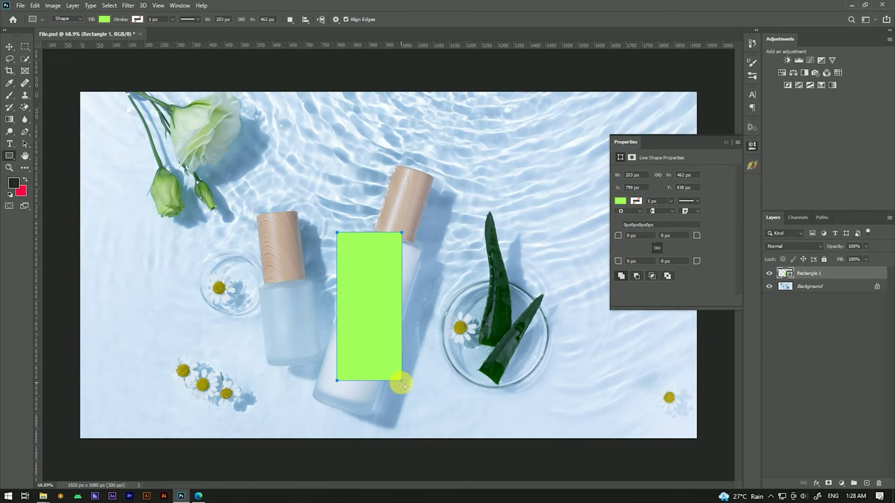
Step: Convert the Rectangle 1 layer into a smart object
left_click(9, 46)
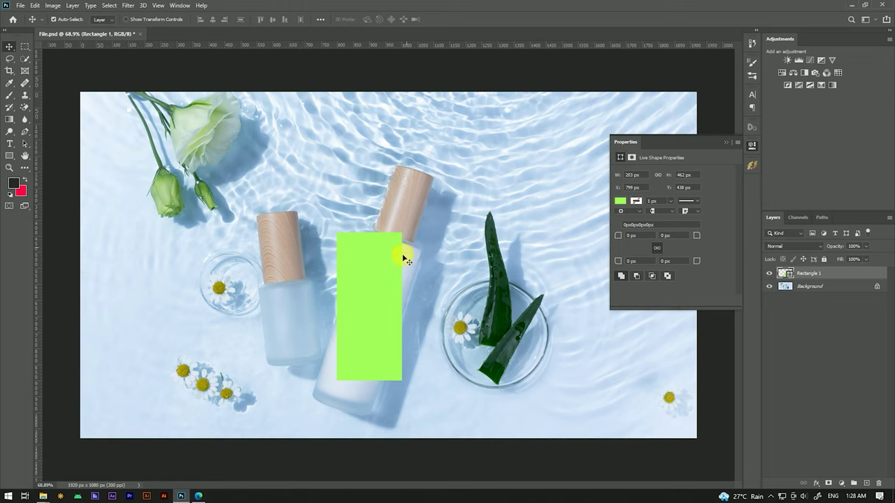
scroll(388, 299, "up", 2)
scroll(389, 299, "up", 2)
scroll(367, 178, "down", 3)
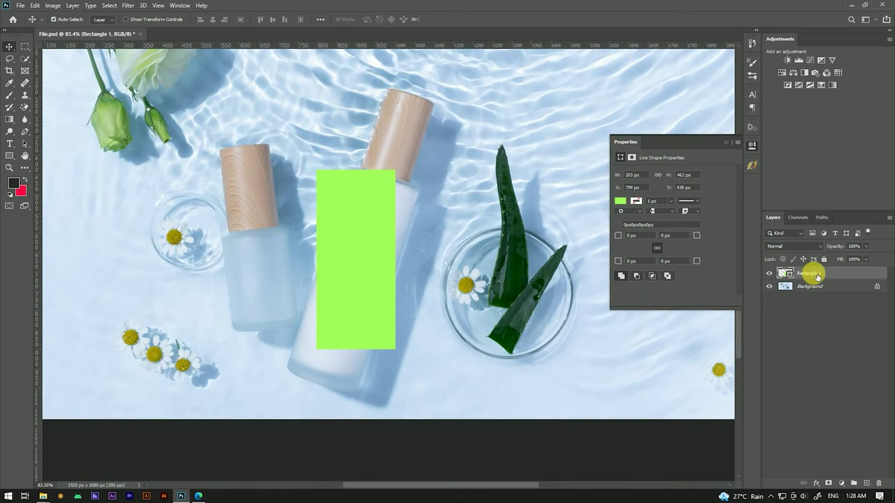
right_click(844, 275)
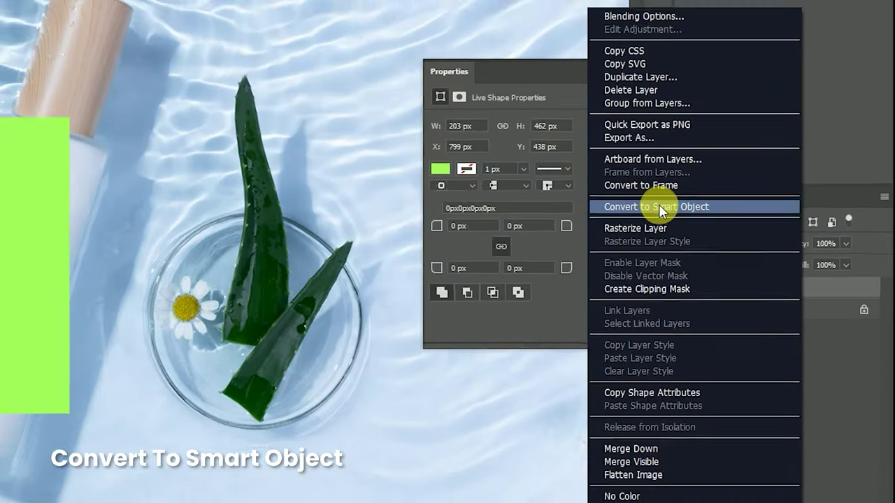
left_click(650, 207)
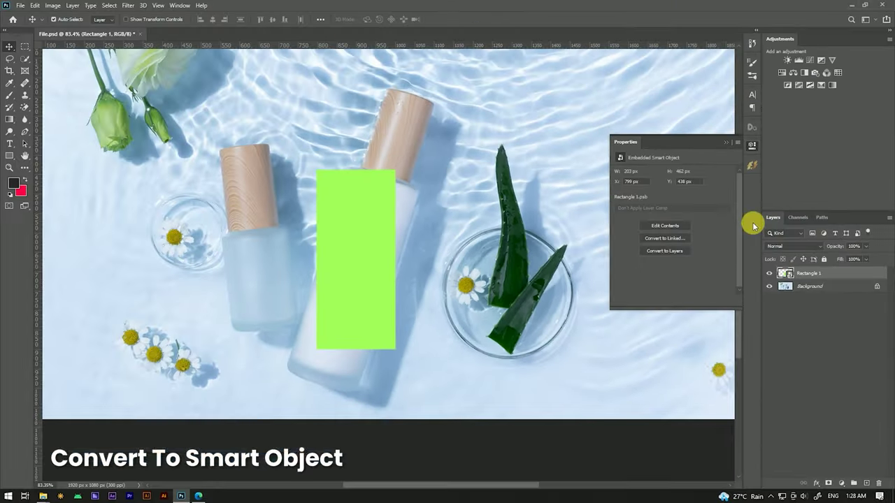
Step: Lower Rectangle 1's opacity to 56% and begin a free transform
scroll(369, 268, "up", 2)
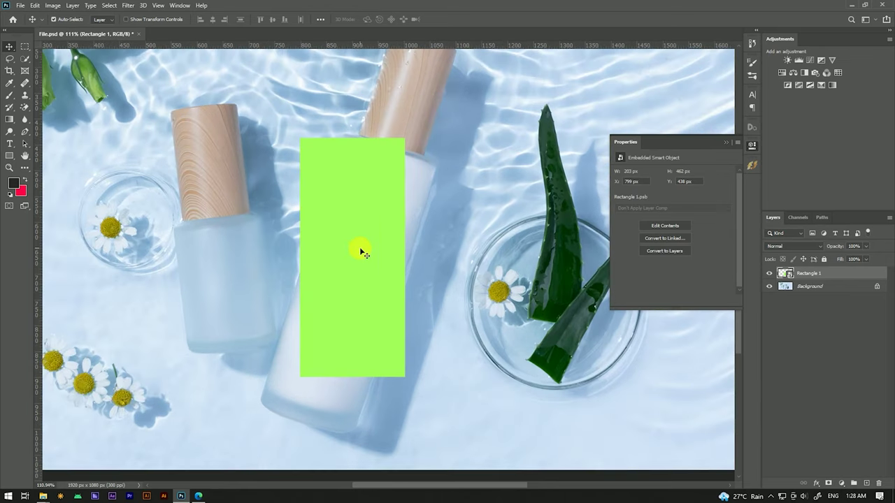
left_click_drag(839, 249, 824, 247)
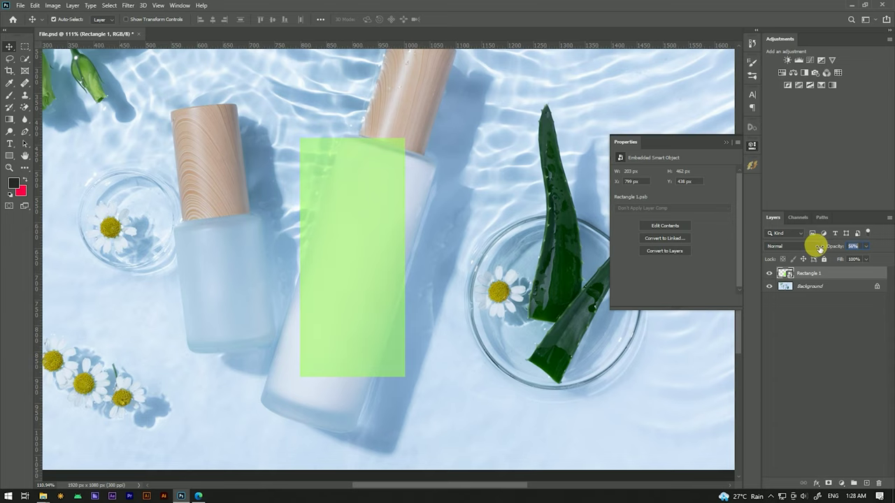
key("ctrl+t")
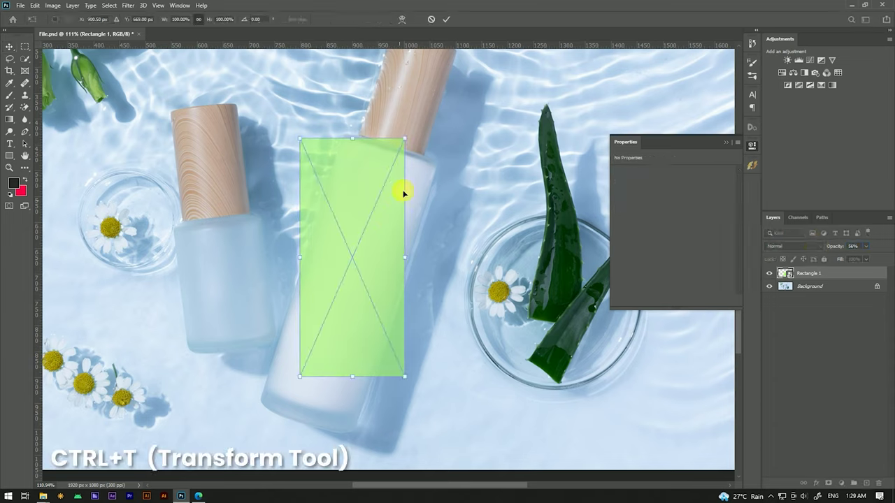
Step: Rotate the green rectangle to the bottle's tilt and move it down onto the bottle body
left_click_drag(415, 139, 454, 157)
scroll(419, 200, "up", 2)
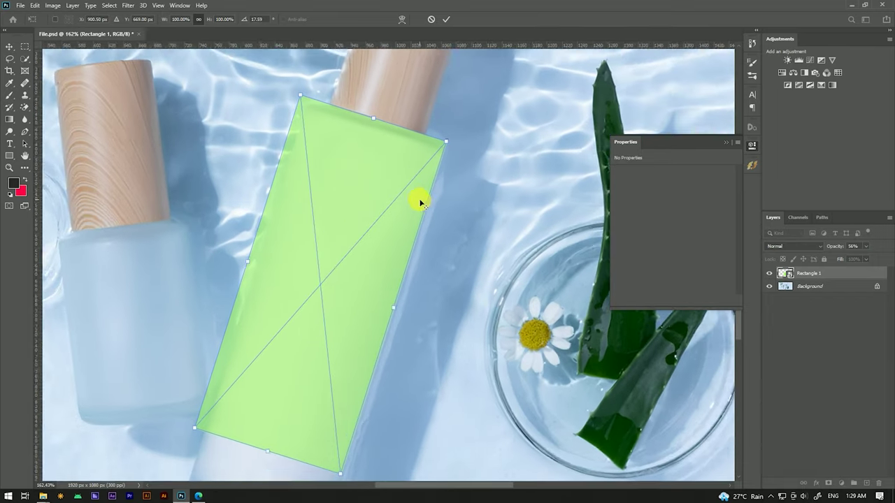
scroll(415, 200, "up", 2)
scroll(384, 193, "up", 1)
left_click_drag(396, 154, 387, 188)
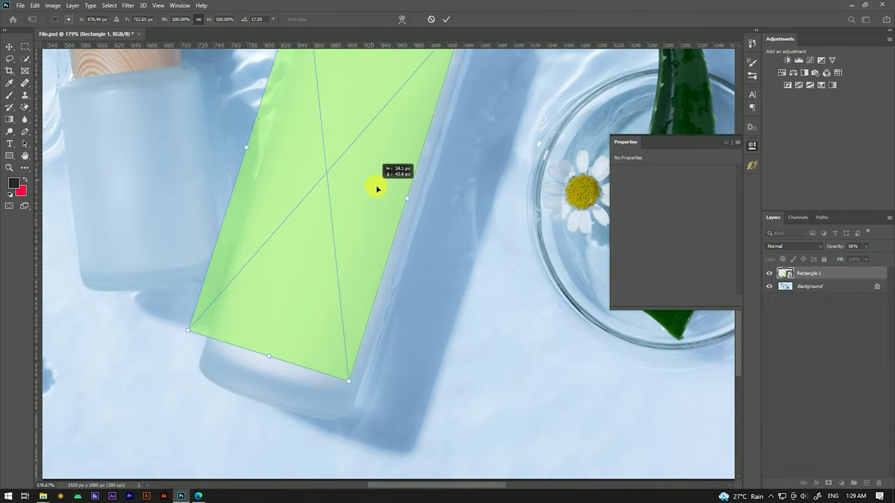
mouse_move(410, 124)
left_mouse_down()
mouse_move(381, 241)
mouse_move(380, 195)
left_mouse_up()
scroll(380, 195, "down", 2)
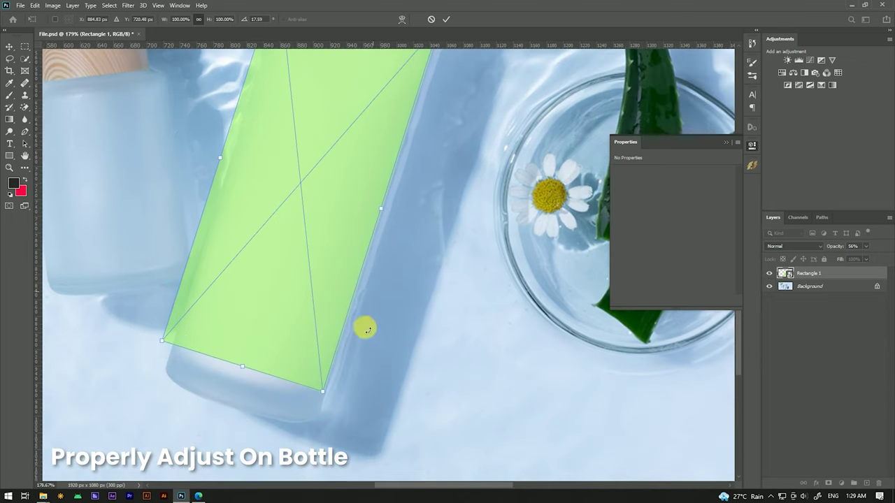
scroll(315, 406, "up", 3)
scroll(330, 381, "up", 2)
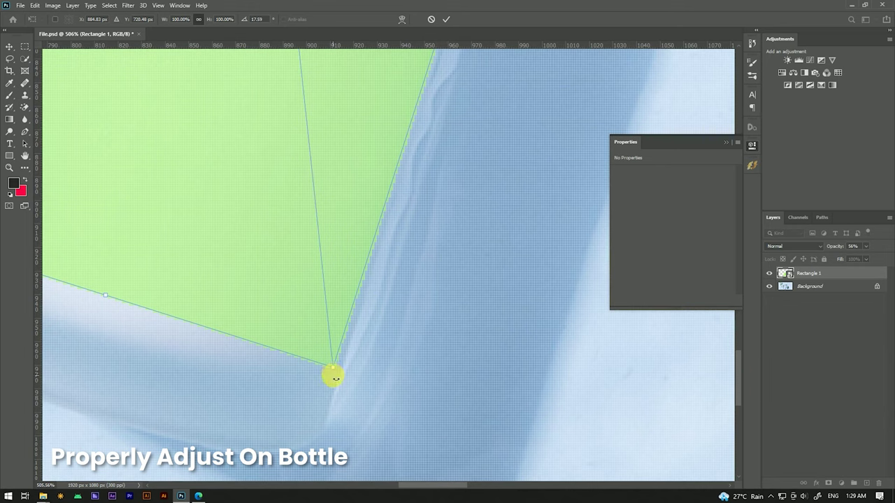
left_click_drag(337, 379, 341, 380)
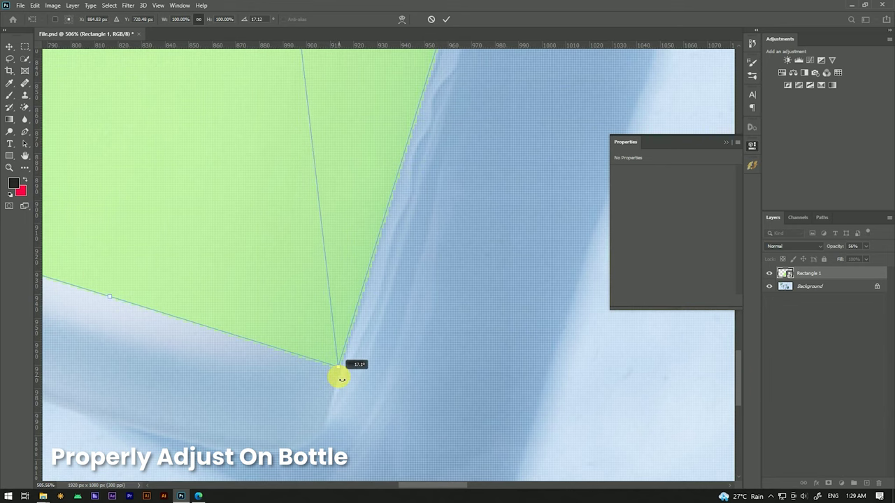
Step: Fit the rectangle's corner and width inside the bottle edges, then apply the transform
scroll(337, 377, "down", 2)
scroll(337, 375, "down", 2)
scroll(336, 376, "down", 1)
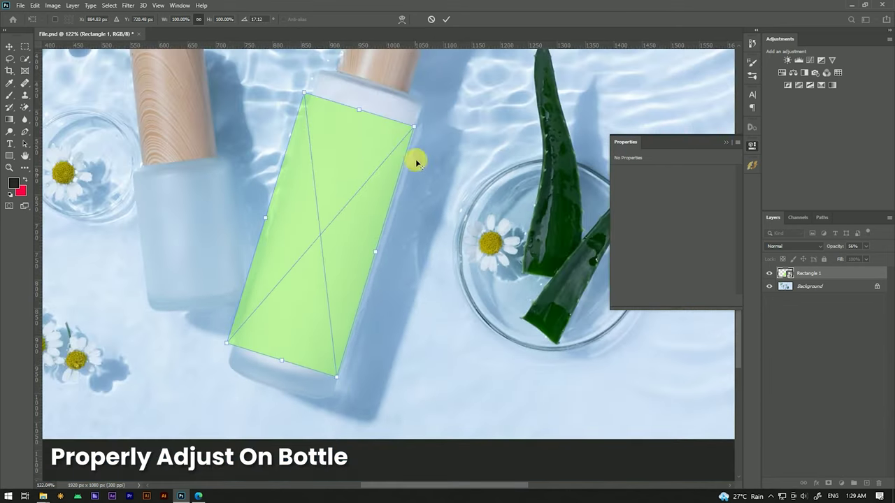
scroll(428, 105, "up", 2)
scroll(429, 102, "up", 4)
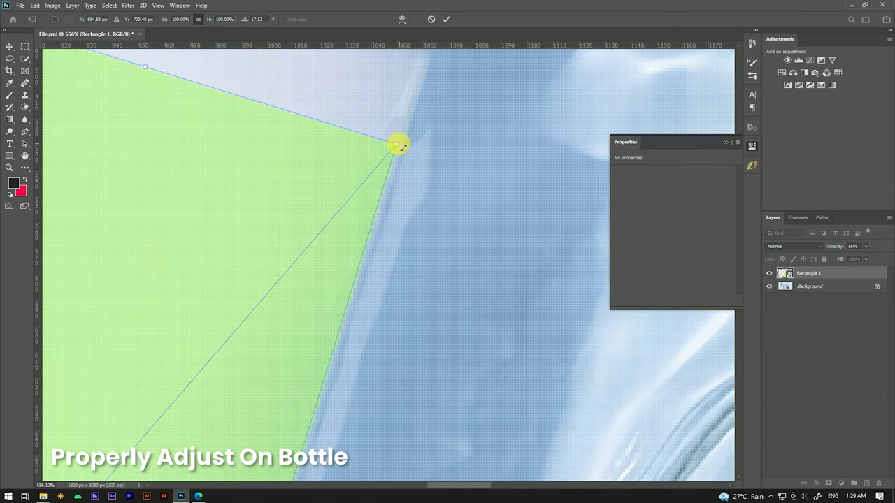
left_click_drag(404, 143, 379, 160)
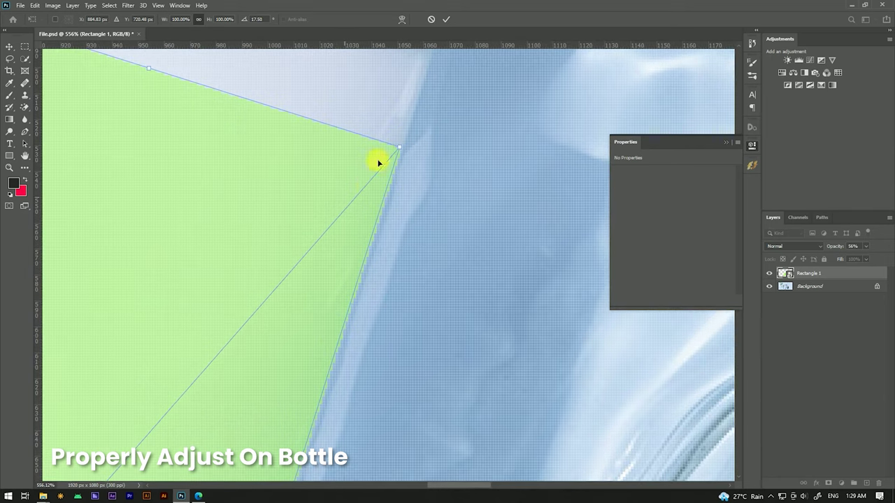
scroll(411, 110, "down", 2)
scroll(411, 110, "down", 3)
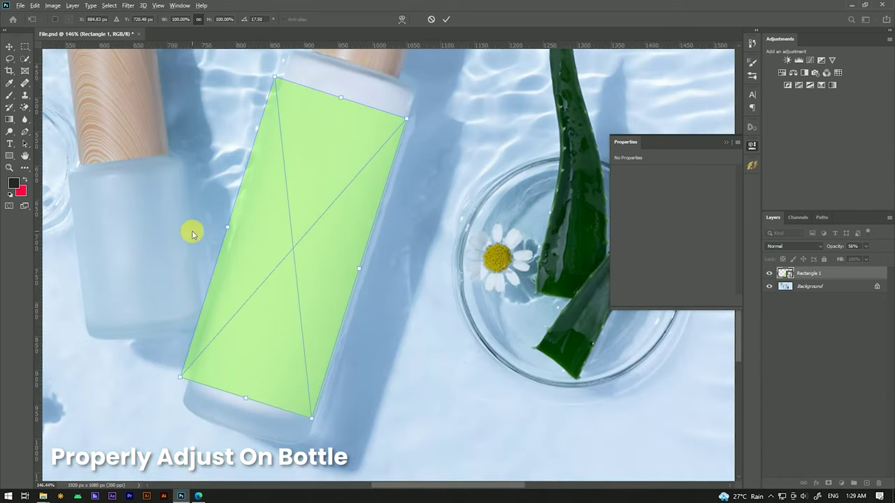
scroll(227, 225, "up", 1)
scroll(231, 223, "up", 1)
scroll(233, 227, "up", 1)
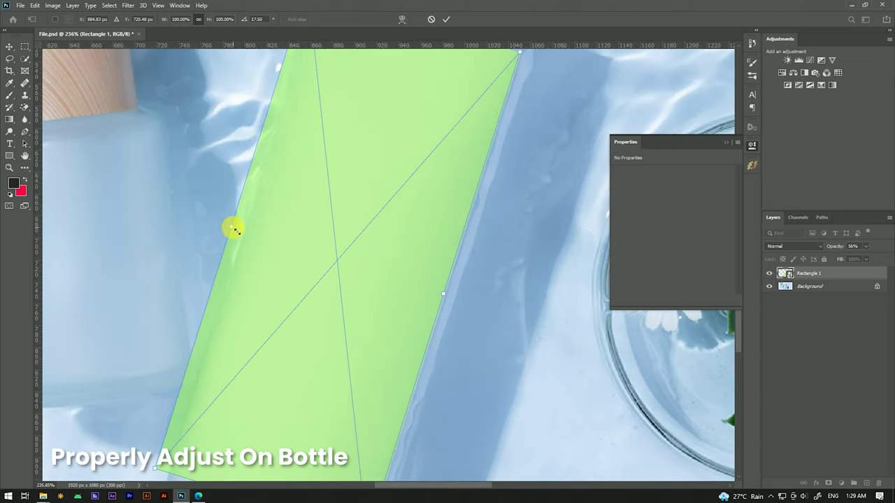
mouse_move(235, 229)
left_mouse_down()
mouse_move(248, 236)
mouse_move(240, 236)
left_mouse_up()
scroll(270, 294, "down", 3)
scroll(384, 183, "up", 1)
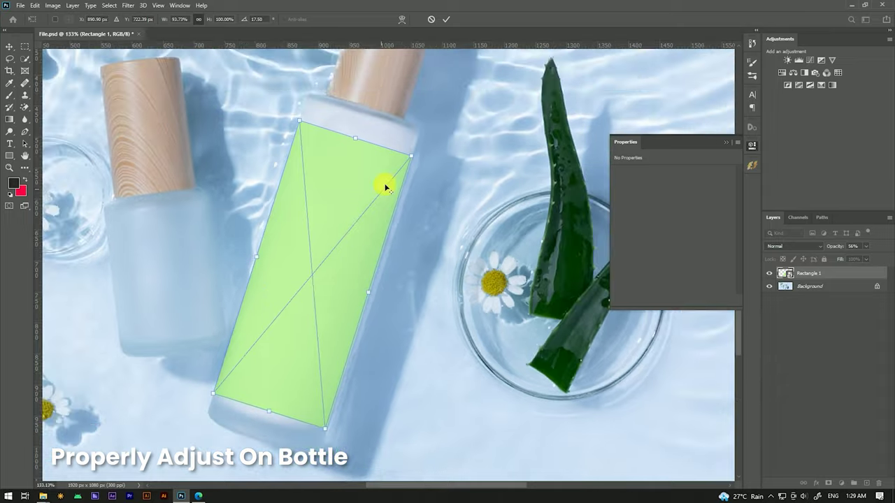
scroll(422, 151, "up", 2)
scroll(423, 149, "up", 1)
scroll(421, 146, "up", 1)
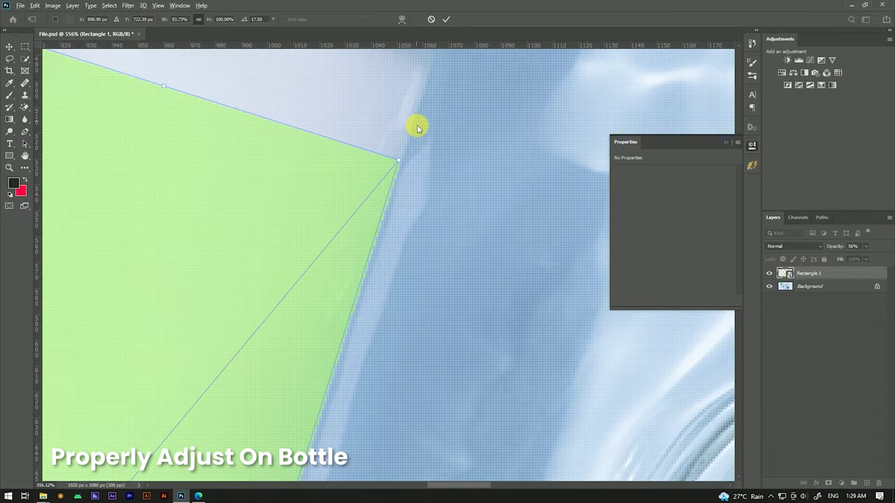
scroll(403, 126, "down", 2)
scroll(402, 126, "down", 2)
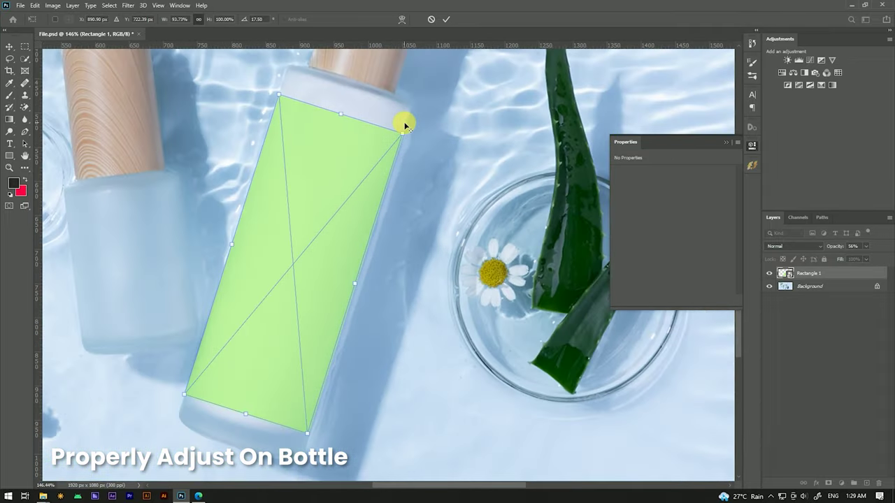
left_click(445, 24)
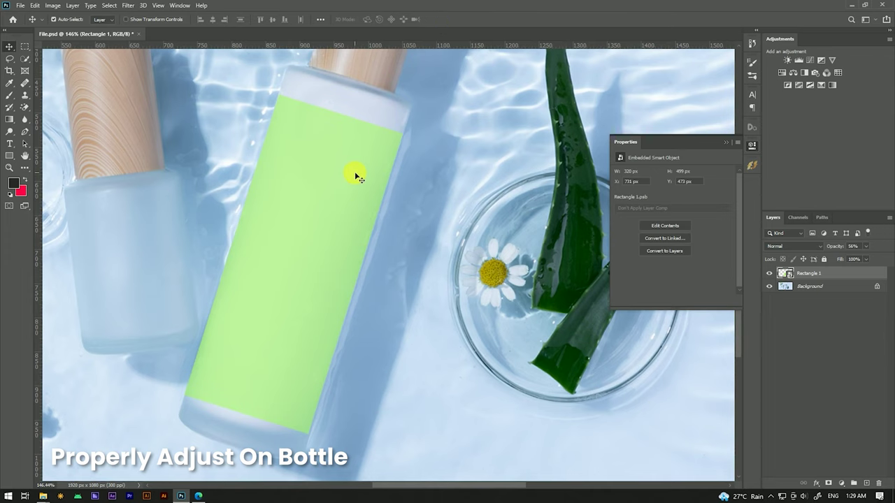
Step: Restore the Rectangle 1 label to 100% opacity and reselect the layer
scroll(354, 174, "down", 2)
scroll(401, 268, "down", 1)
scroll(405, 273, "up", 4)
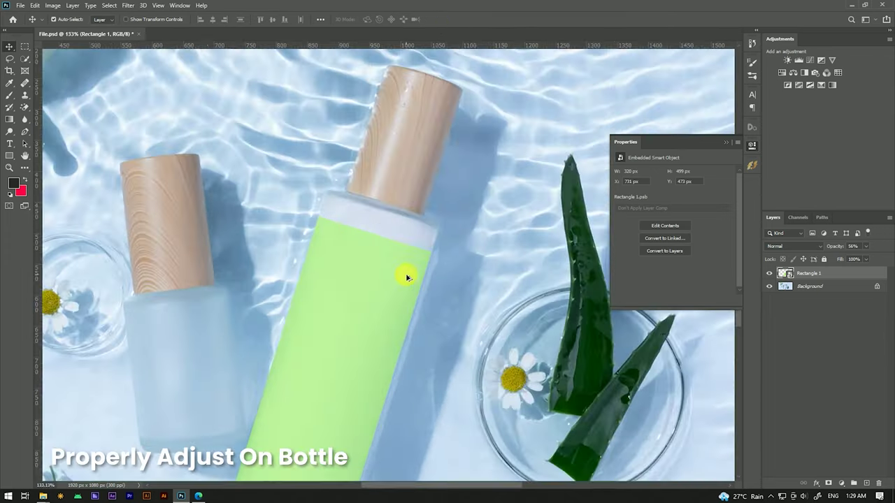
scroll(365, 234, "down", 3)
scroll(360, 256, "up", 1)
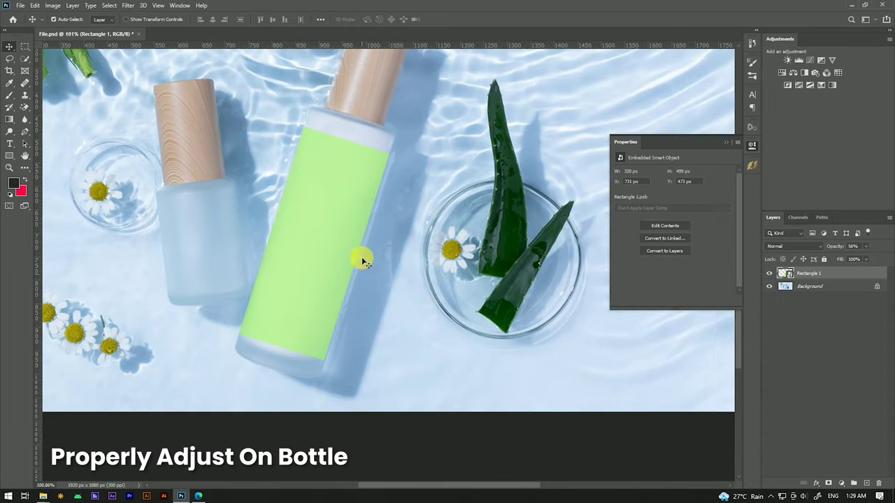
scroll(372, 163, "up", 2)
scroll(372, 163, "up", 1)
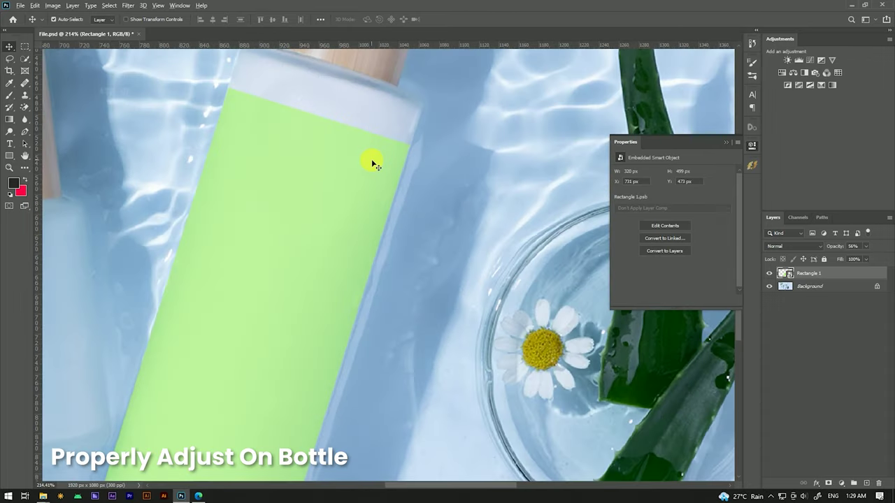
scroll(374, 165, "down", 2)
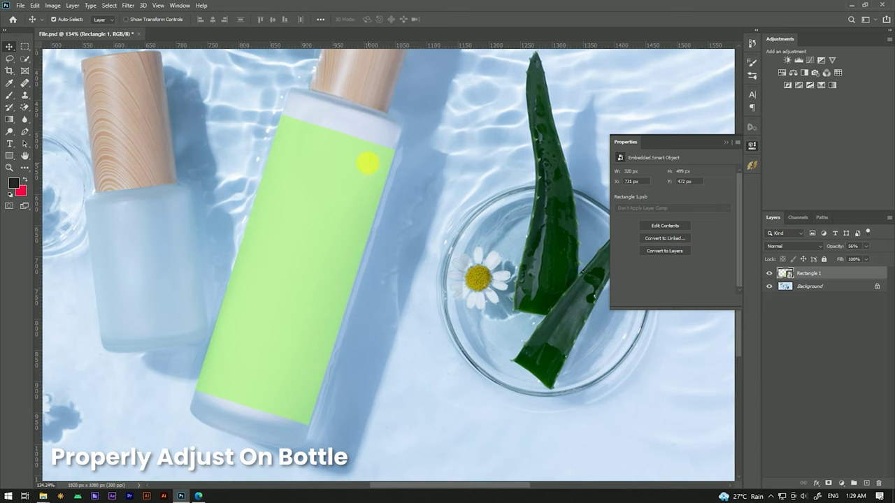
scroll(370, 166, "down", 2)
left_click_drag(866, 246, 892, 249)
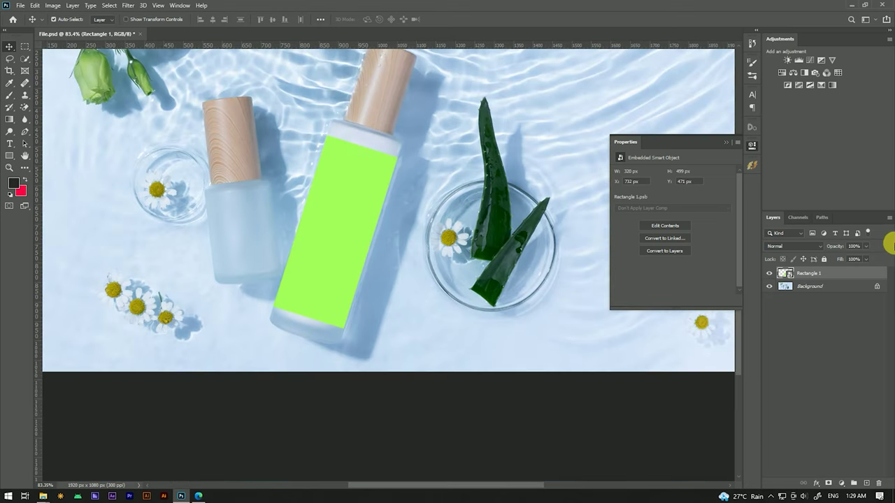
left_click(553, 416)
left_click(349, 210)
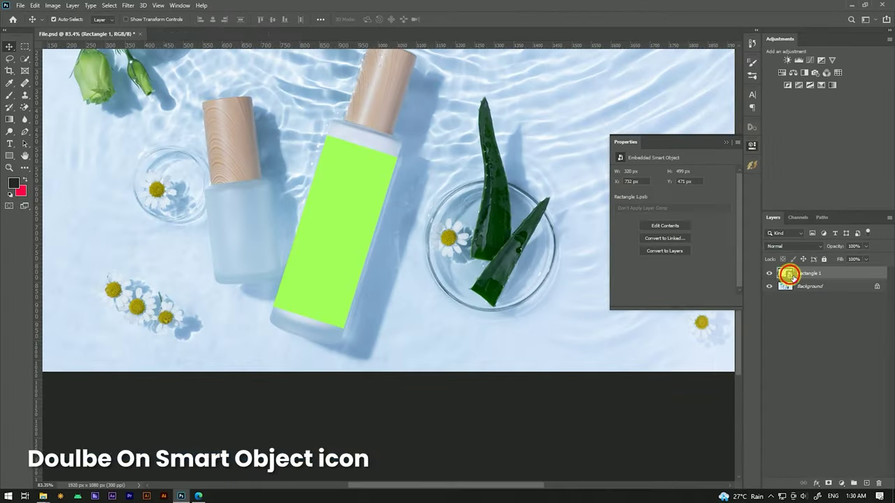
Step: Open the Rectangle 1 smart object and drop pattern-png.png from File Explorer onto it
double_click(786, 276)
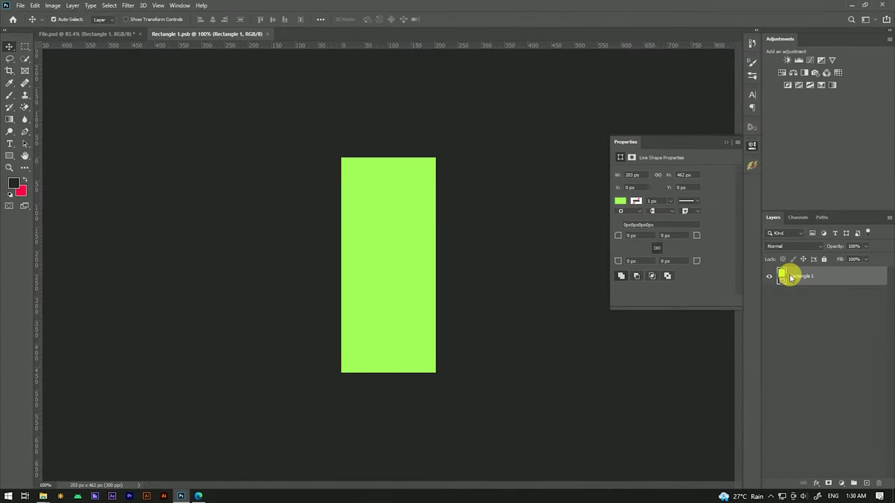
left_click(473, 138)
mouse_move(43, 495)
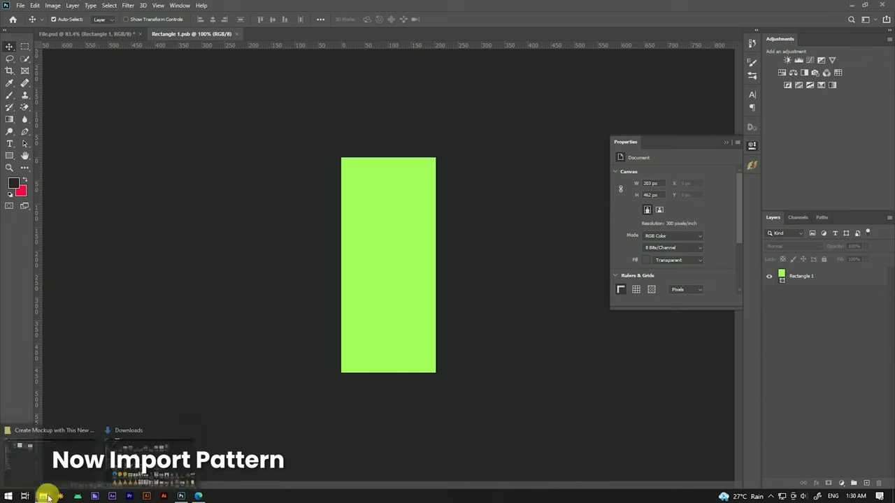
left_click(66, 461)
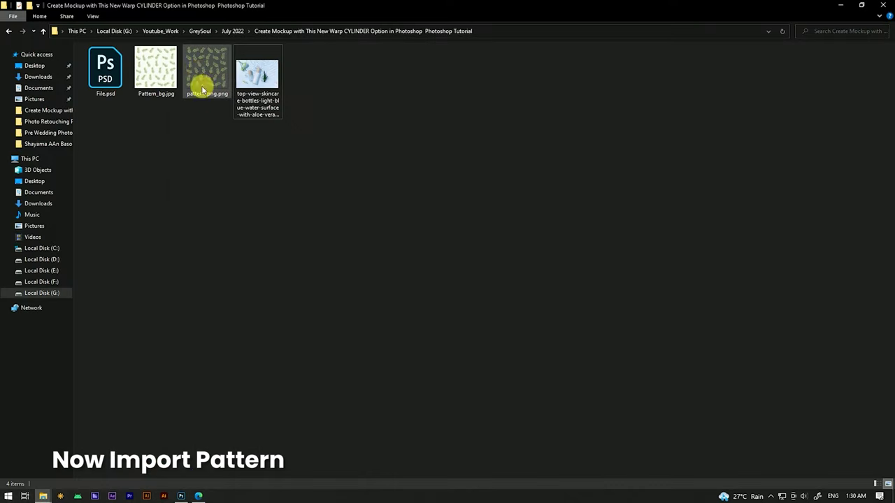
left_click_drag(200, 67, 180, 449)
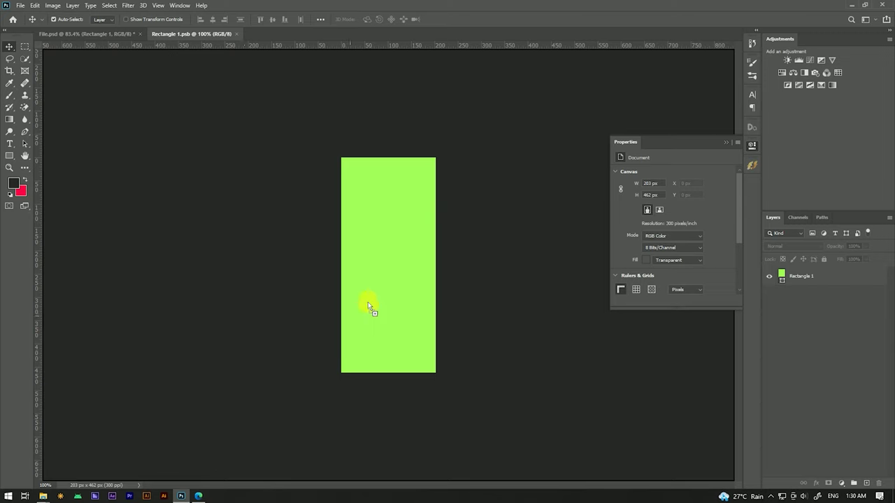
left_click_drag(181, 450, 385, 293)
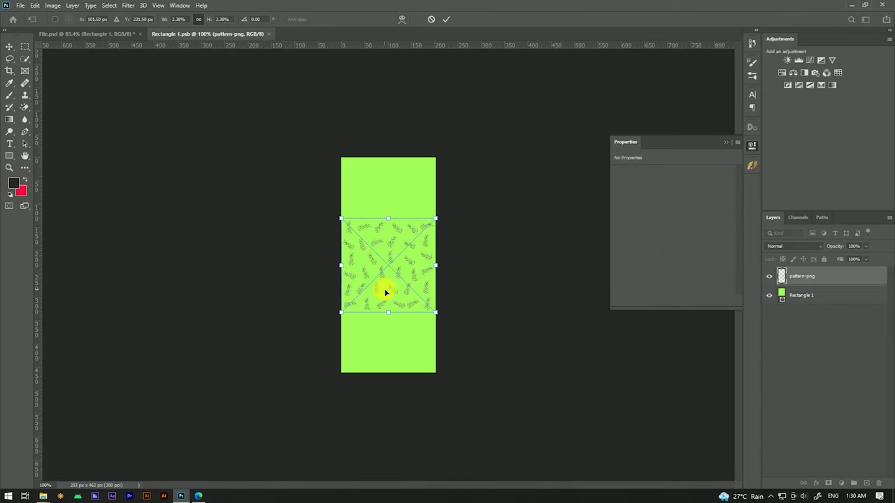
Step: Stretch the leaf pattern to the label height, set Rectangle 1 to 0% opacity, return to File.psd
left_click_drag(393, 222, 391, 162)
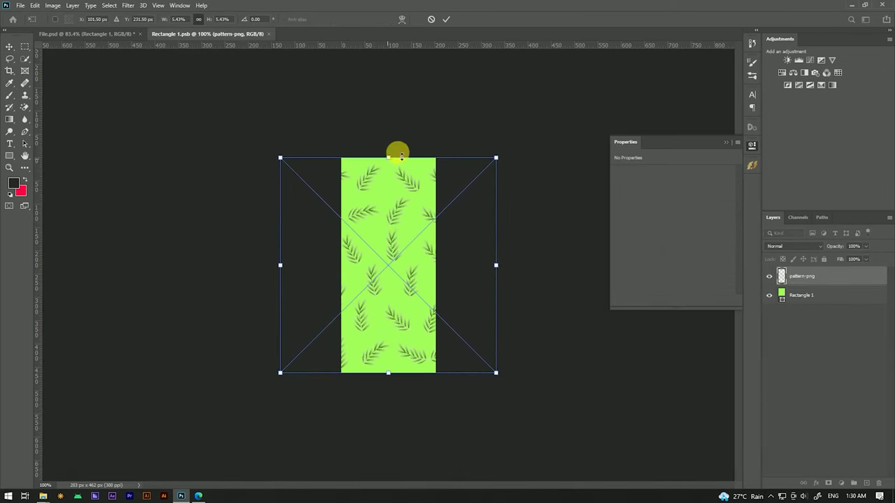
left_click(446, 18)
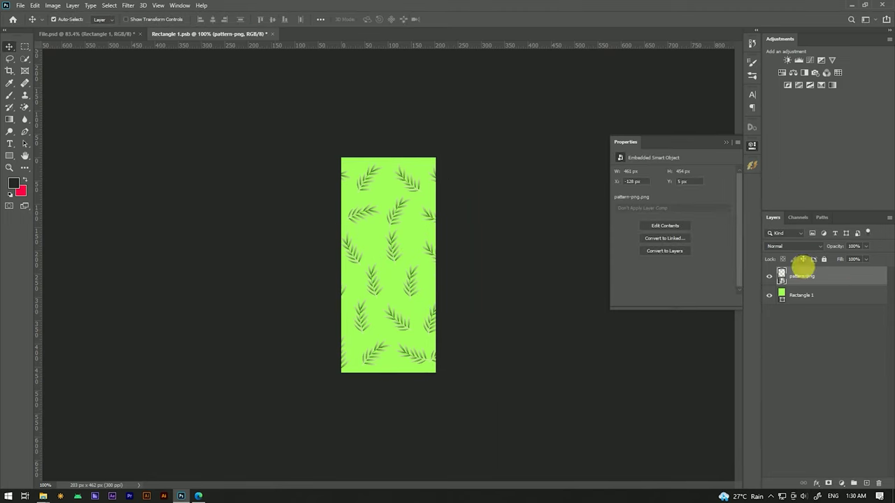
left_click(804, 294)
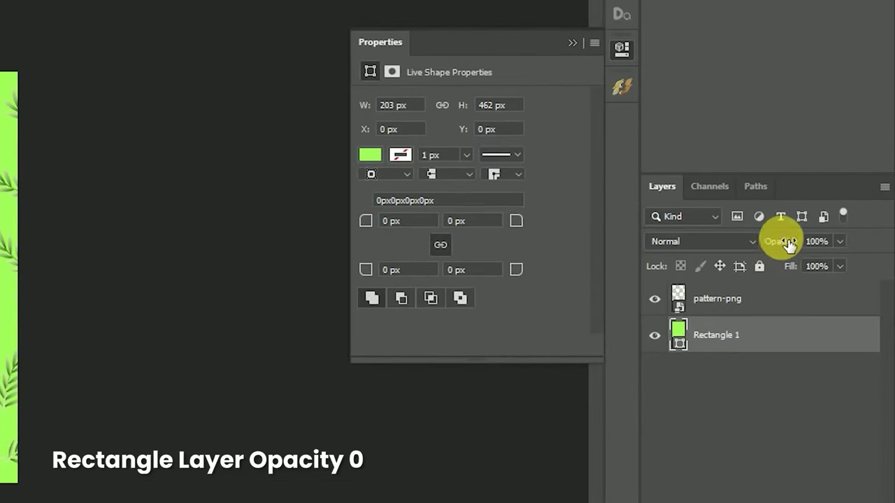
left_click_drag(779, 242, 648, 239)
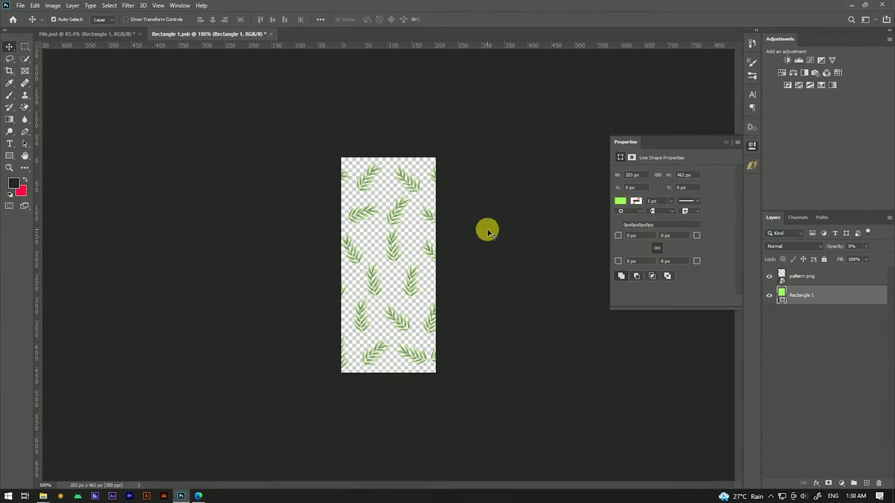
left_click(487, 230)
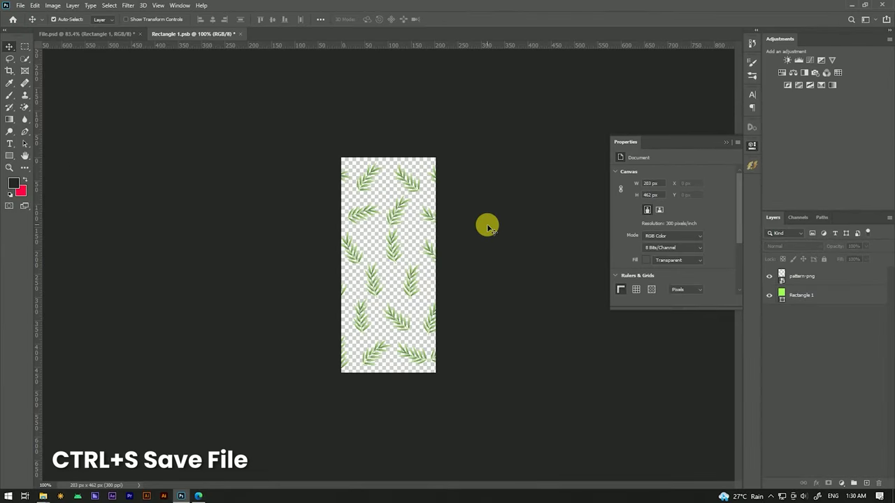
left_click(112, 34)
scroll(330, 289, "up", 2)
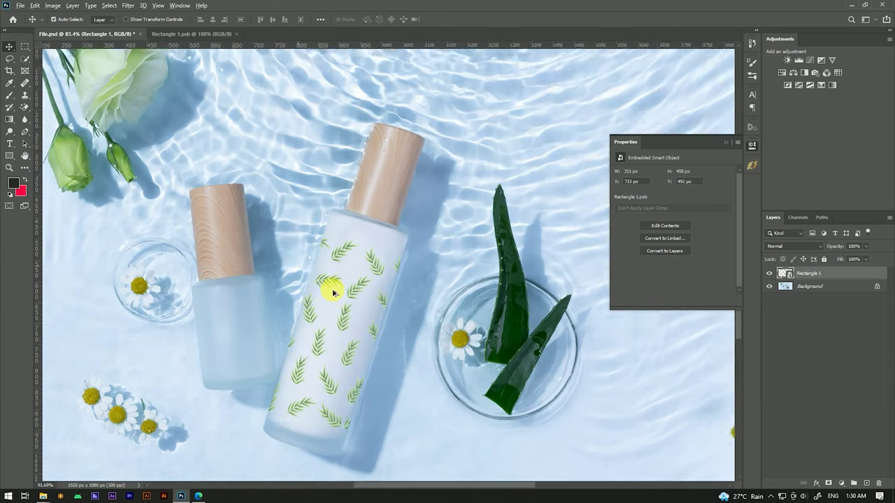
scroll(334, 287, "up", 3)
left_click_drag(342, 341, 367, 224)
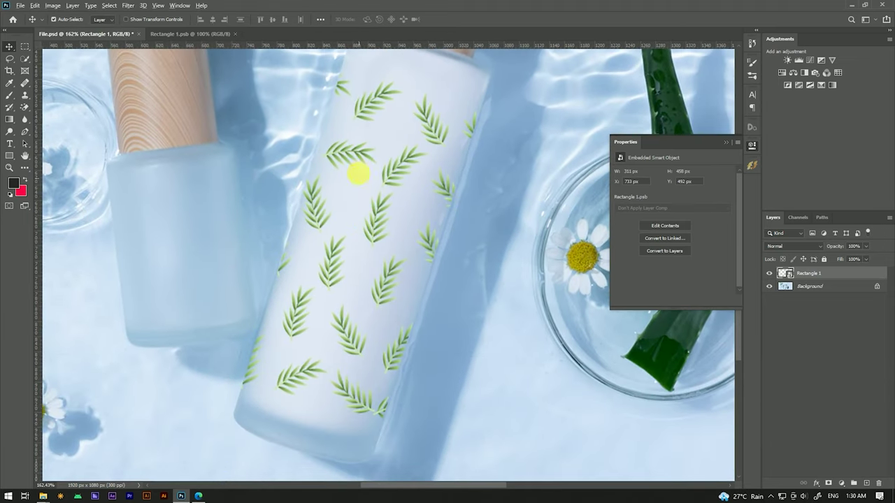
scroll(358, 175, "down", 2)
scroll(358, 173, "down", 2)
scroll(378, 210, "up", 1)
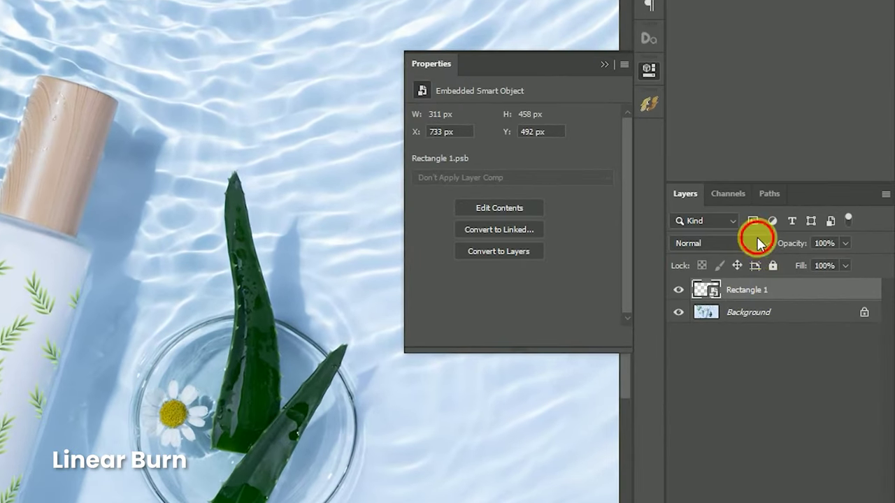
Step: Set the Rectangle 1 label layer's blend mode to Linear Burn
left_click(772, 243)
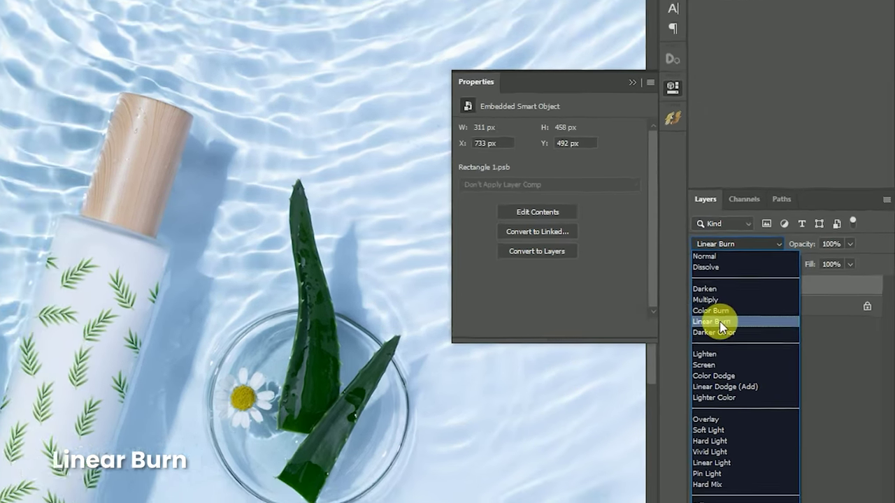
left_click(701, 328)
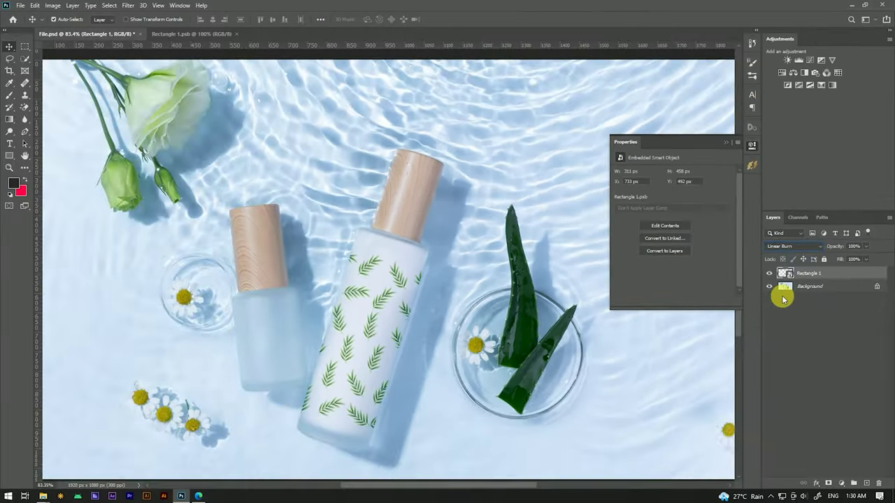
Step: Split Rectangle 1's Blend If Underlying Layer sliders to 0/30 and 231/255
right_click(844, 275)
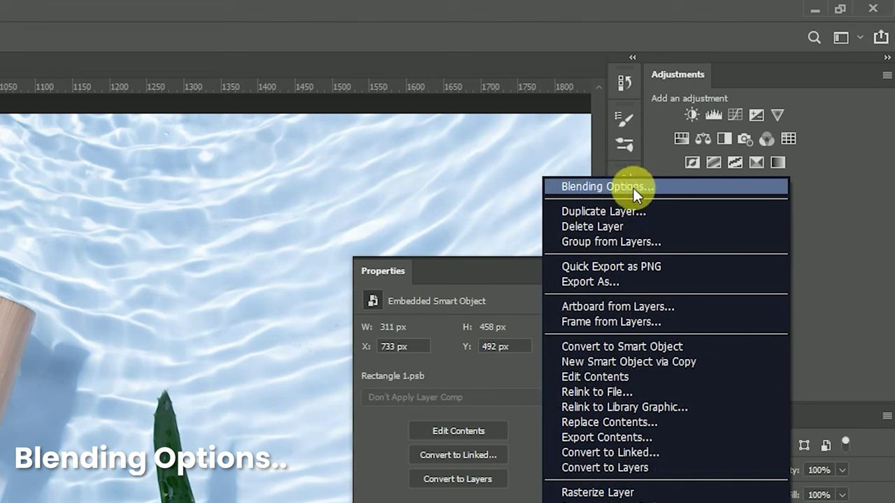
left_click(673, 186)
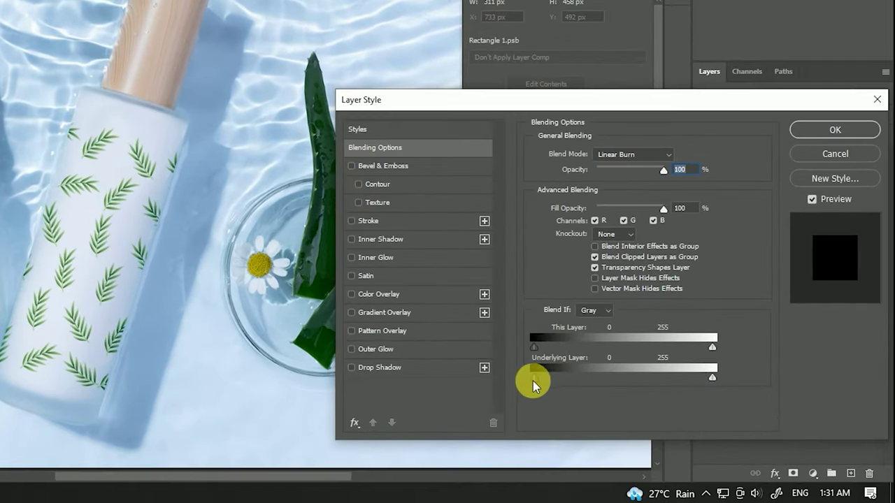
left_click_drag(533, 383, 539, 383)
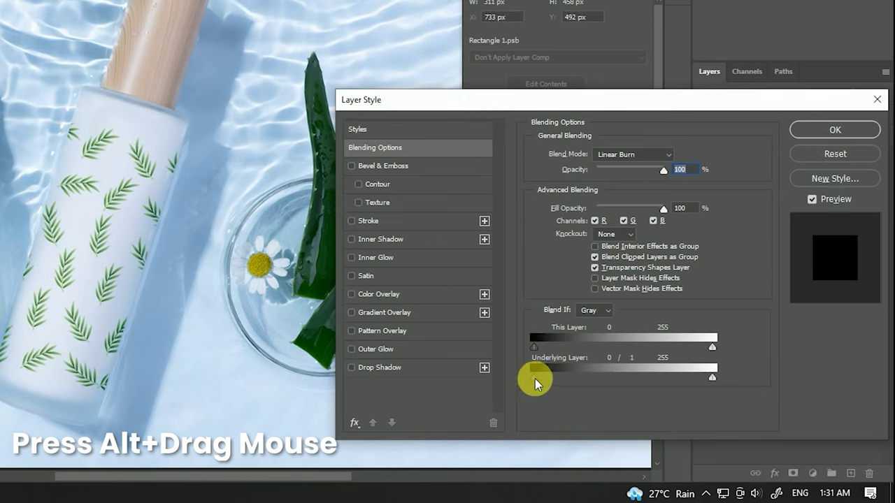
left_click_drag(539, 383, 552, 383)
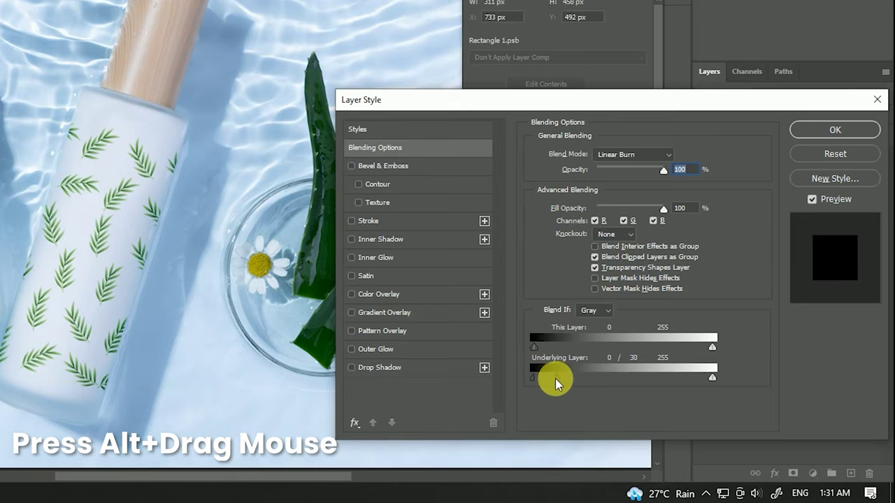
left_click_drag(712, 379, 701, 380)
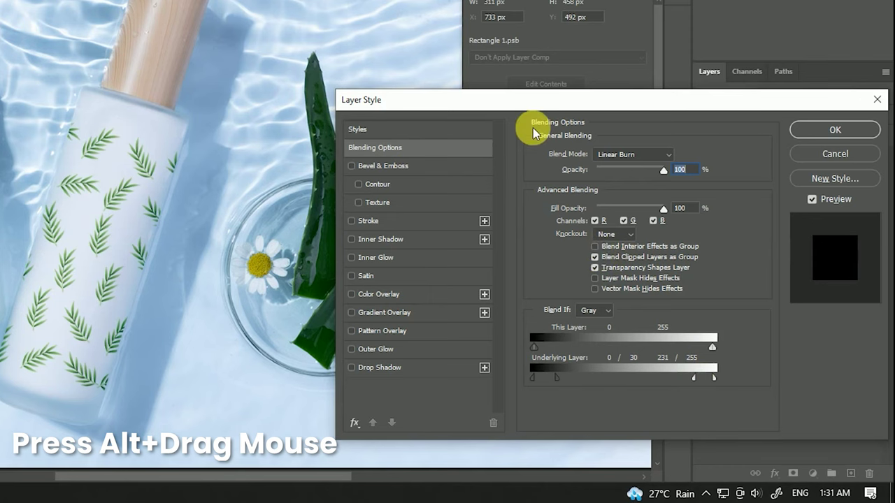
left_click(810, 135)
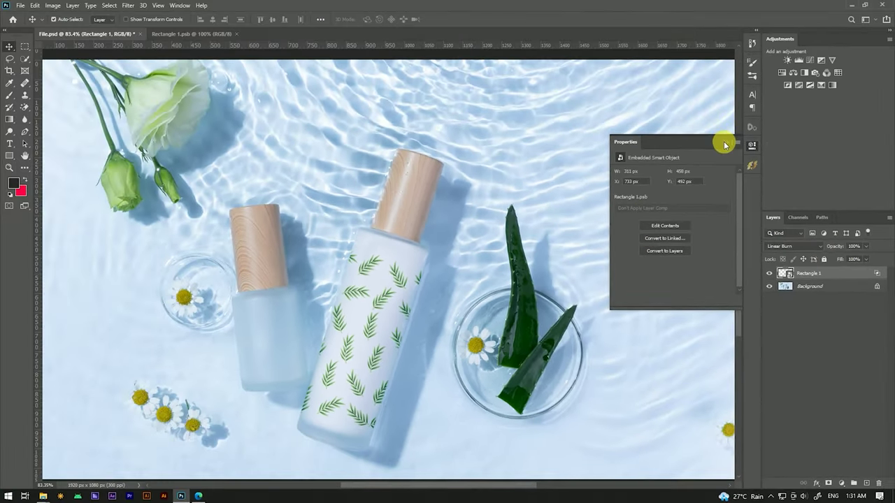
Step: Close the Properties panel, fit the image on screen, and toggle the leaf label's visibility to compare
left_click(725, 143)
key("ctrl+0")
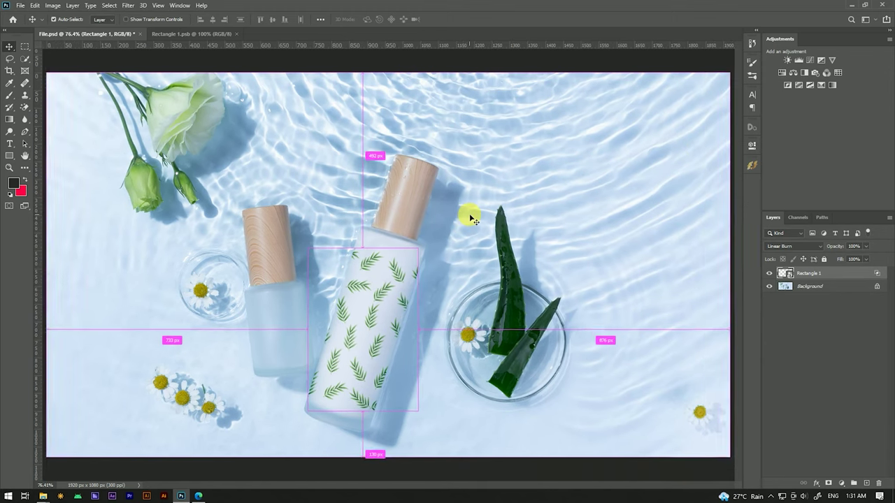
left_click(771, 273)
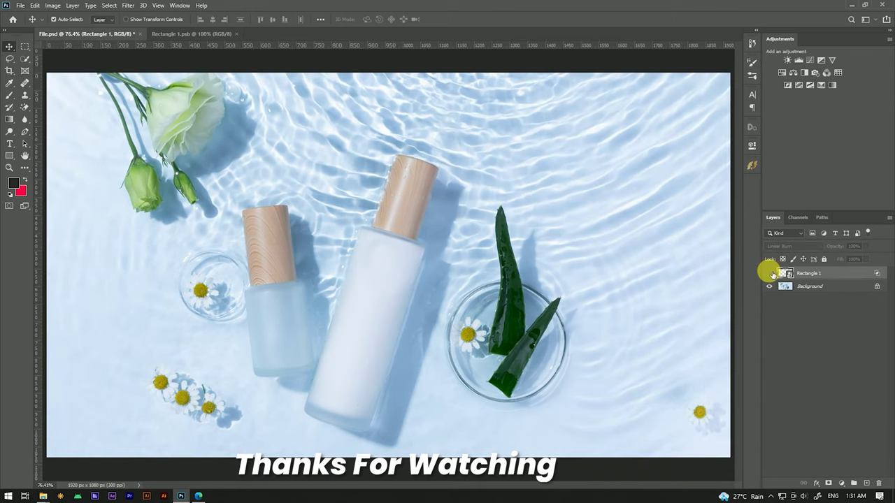
left_click(771, 273)
left_click(770, 274)
left_click(770, 273)
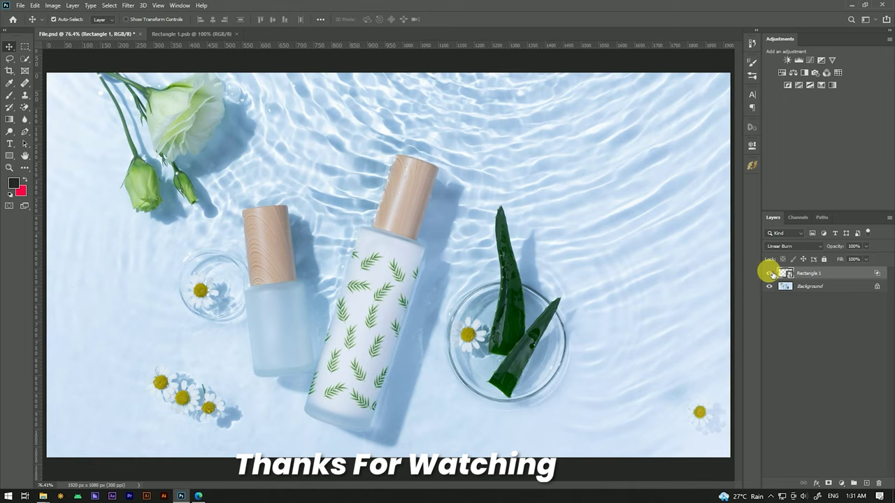
left_click(771, 273)
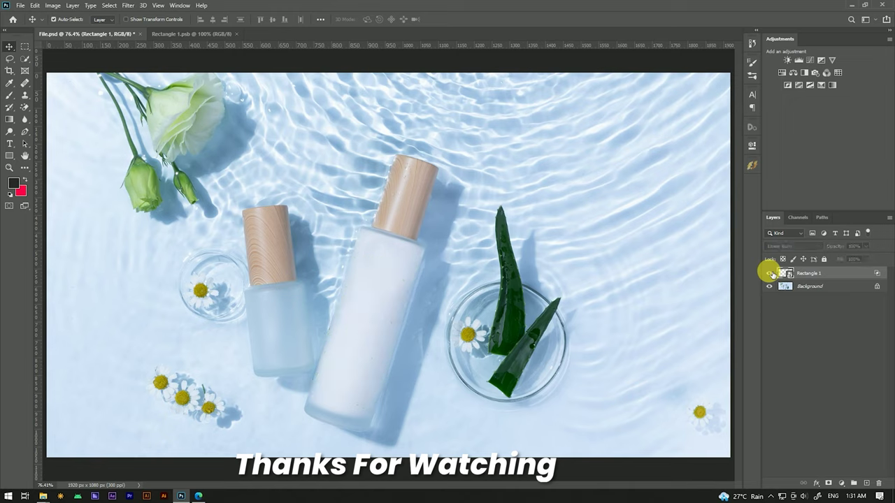
left_click(771, 273)
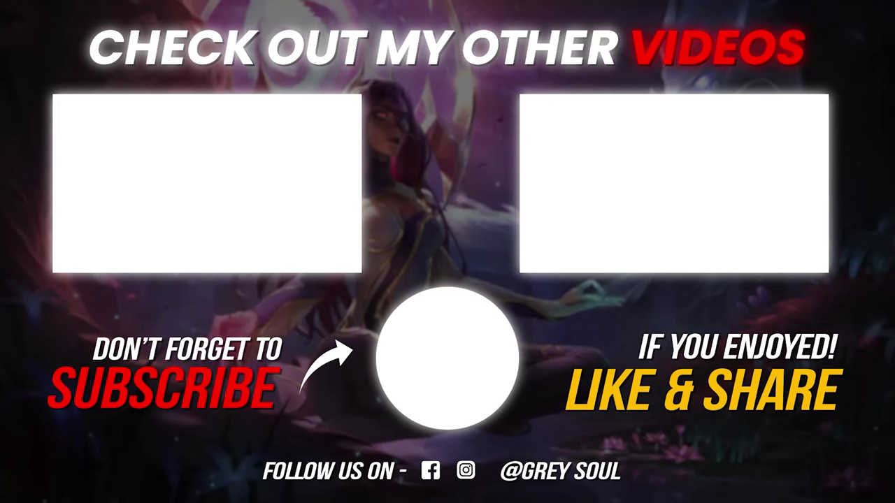